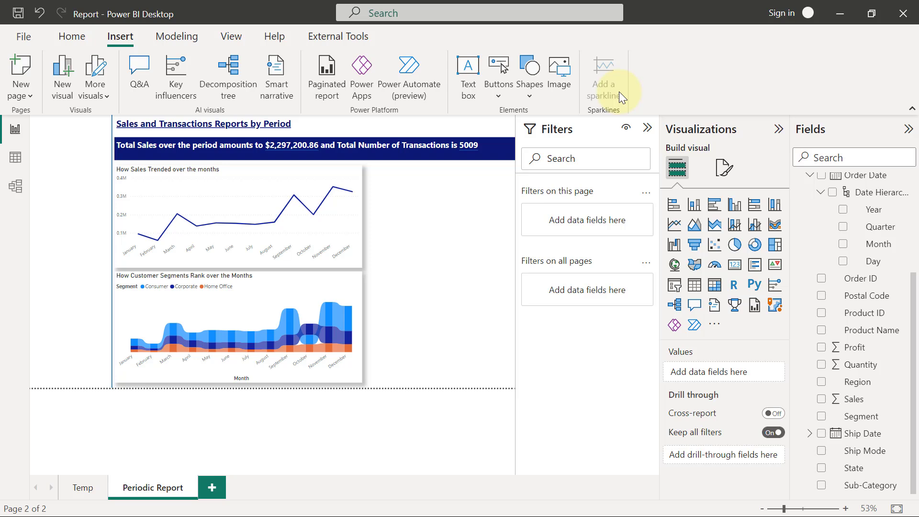
- Add a stacked column chart and move it beside the monthly sales line chart, widening it
click(696, 206)
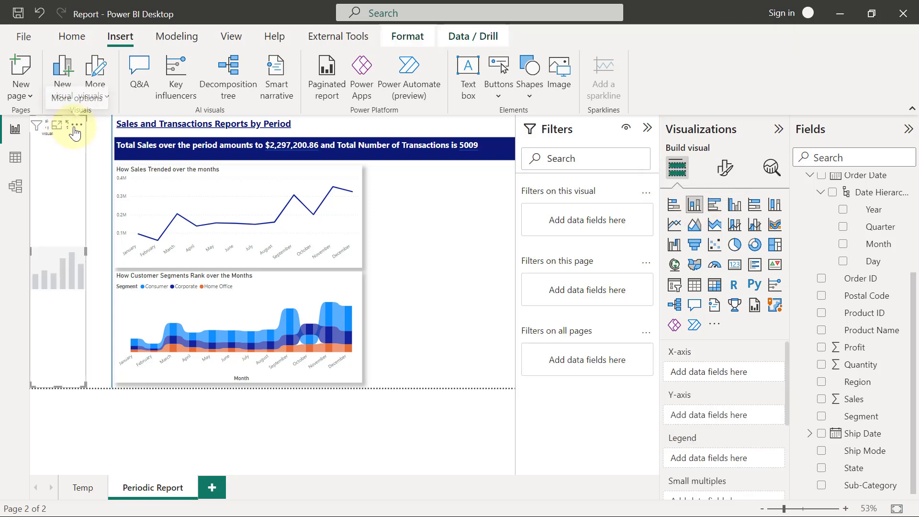
drag(75, 133, 426, 188)
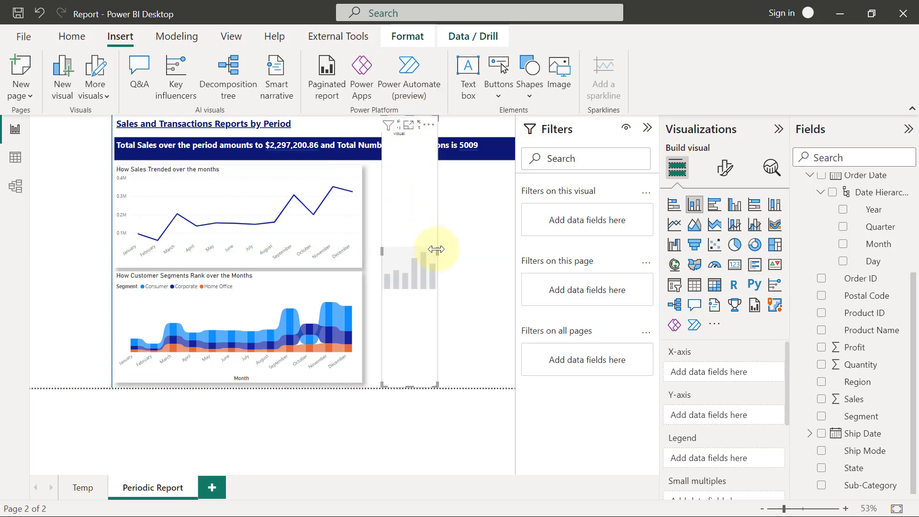
drag(436, 249, 484, 251)
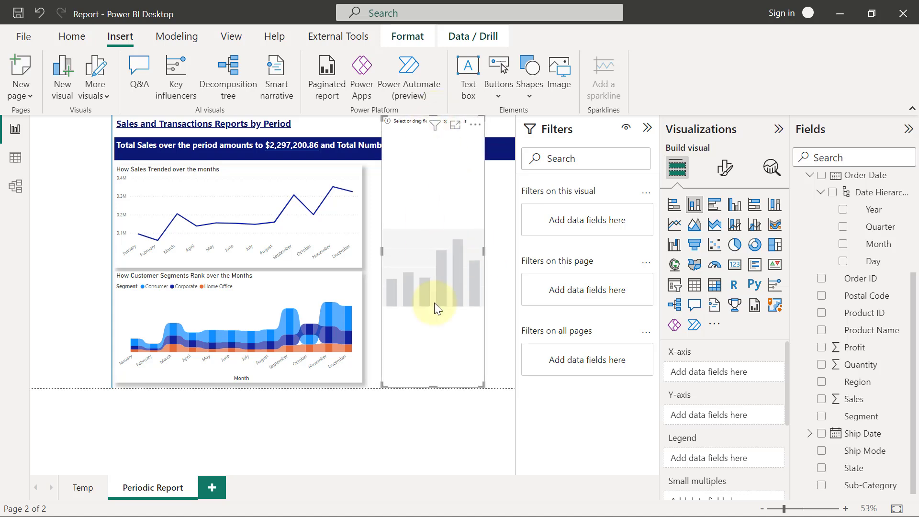
- Align the column chart's top, bottom and right edges with the line chart
drag(433, 386, 424, 271)
drag(433, 115, 433, 164)
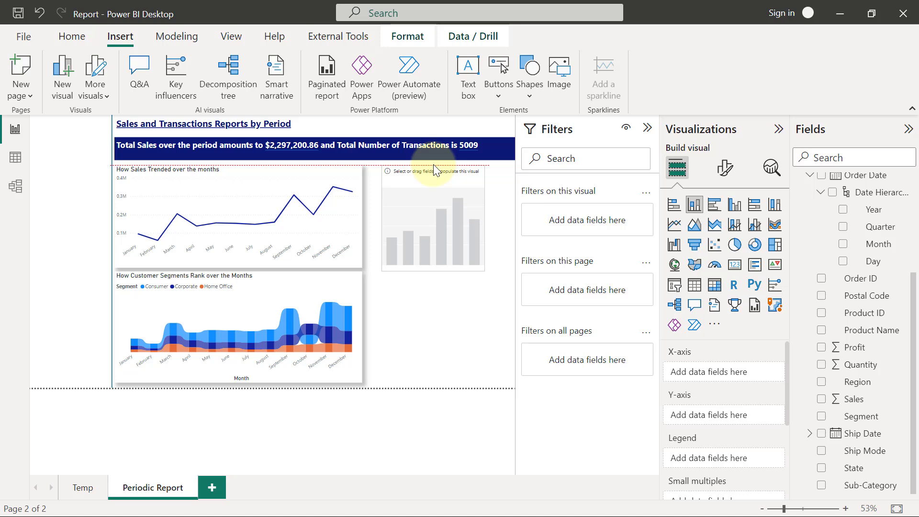
drag(433, 164, 433, 164)
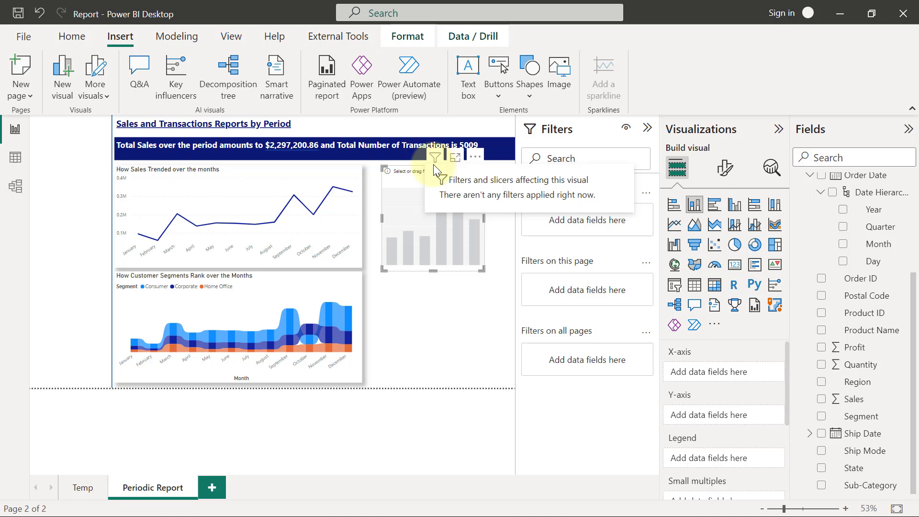
drag(483, 218, 509, 219)
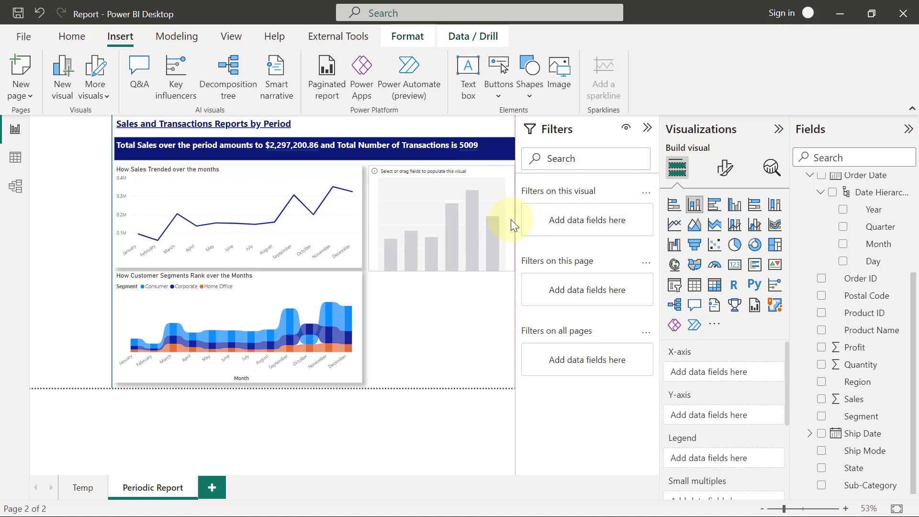
click(464, 249)
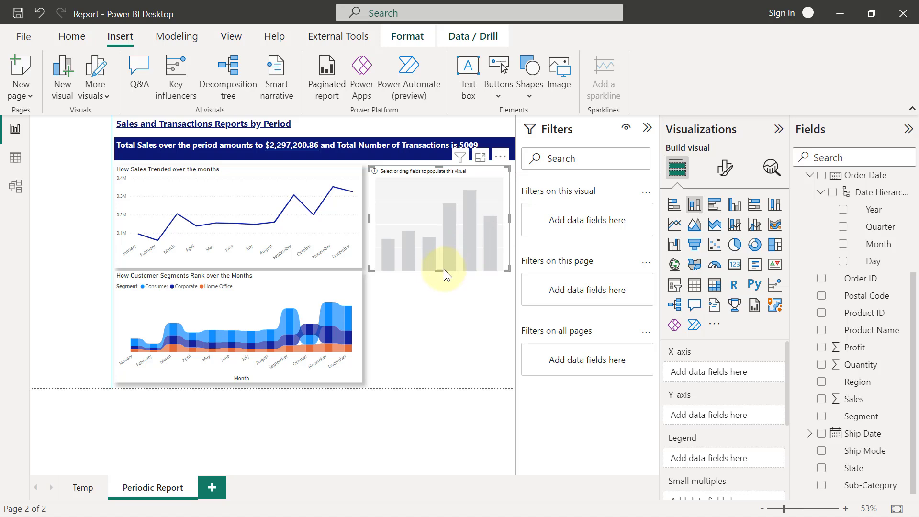
drag(438, 268, 437, 263)
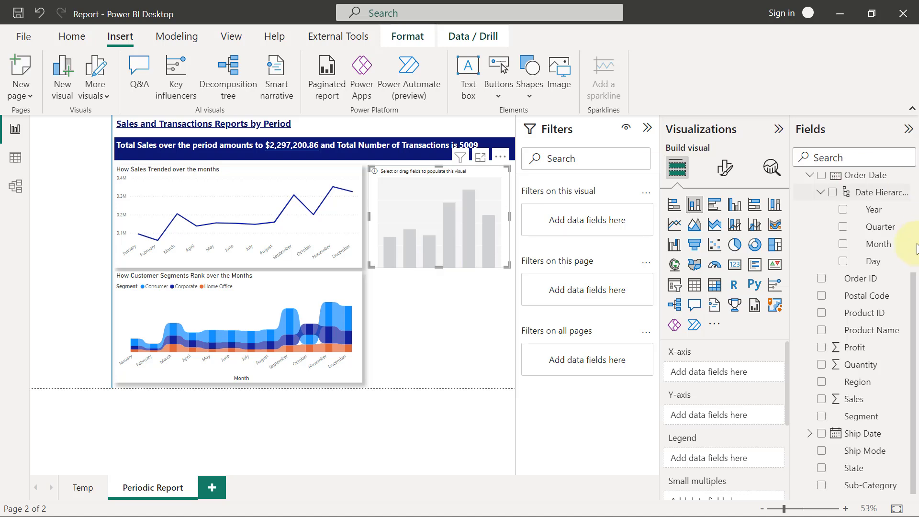
- Plot Sales by Day Name in the column chart, with Sales aggregated as Average instead of Sum
drag(911, 291, 918, 193)
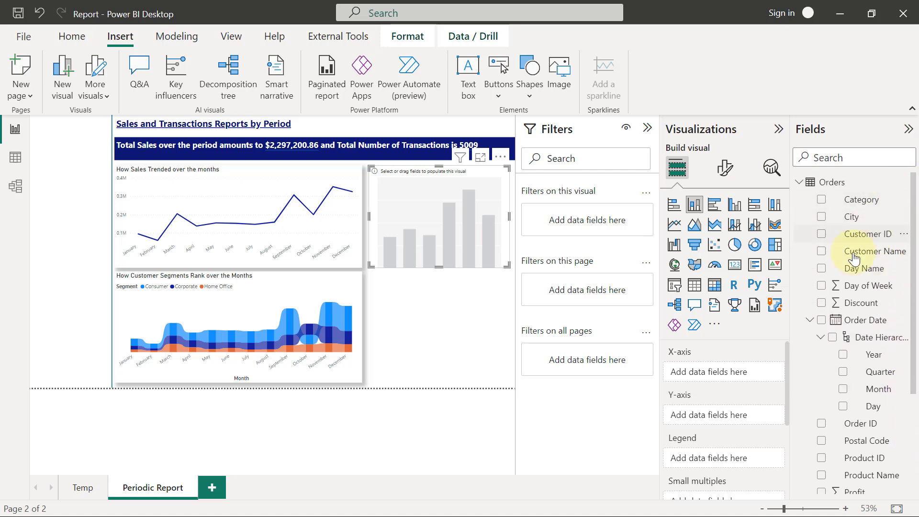
click(823, 269)
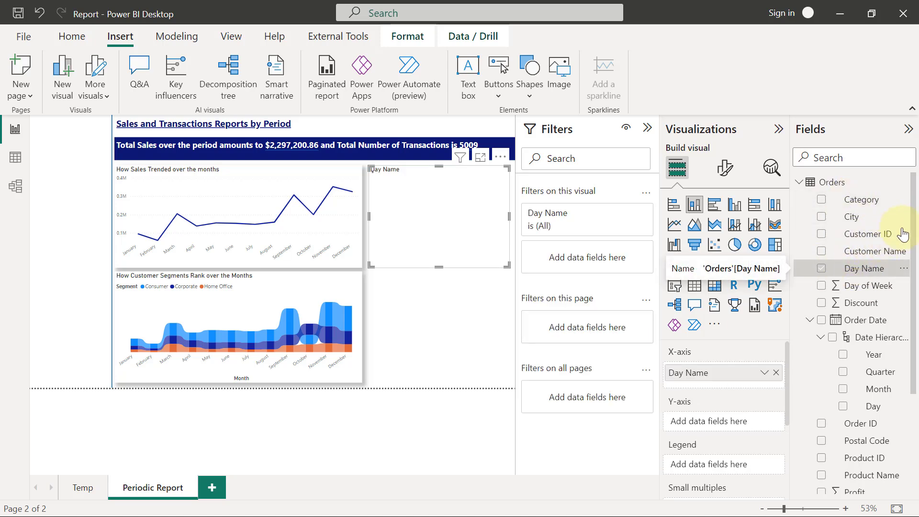
drag(915, 214, 900, 316)
click(822, 400)
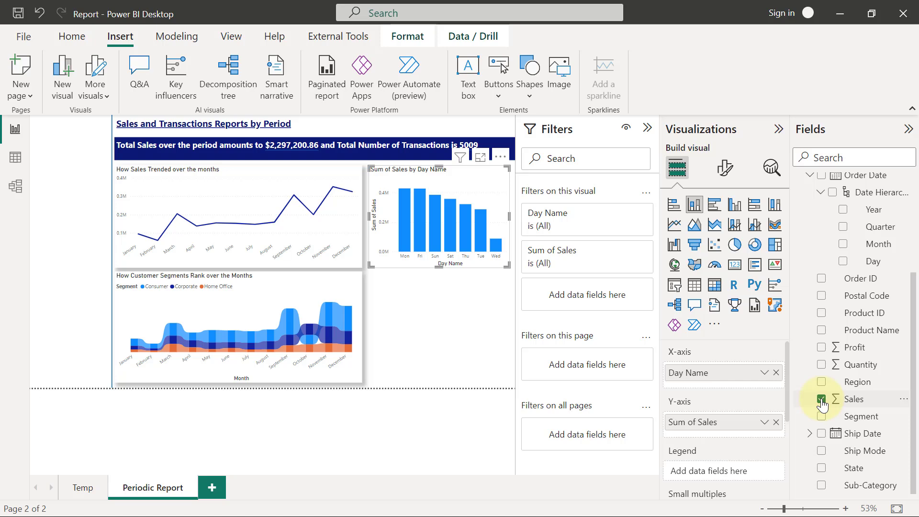
click(764, 423)
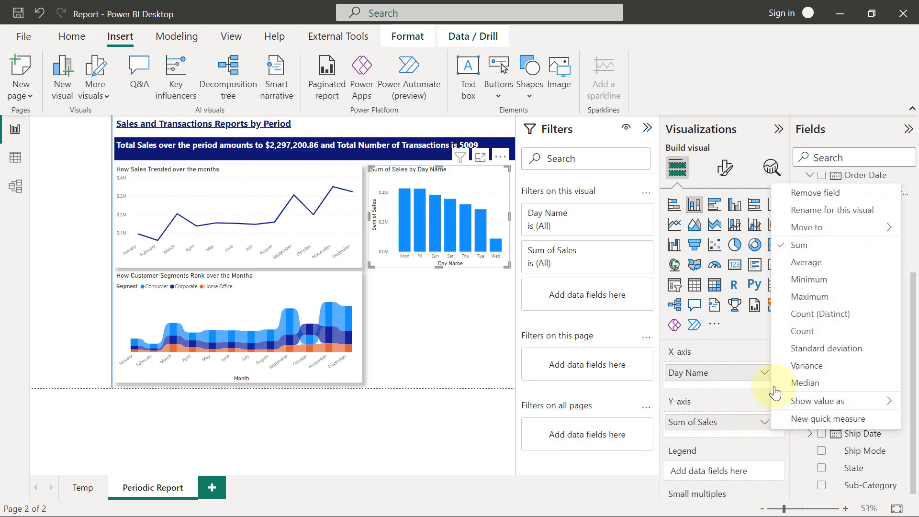
click(807, 263)
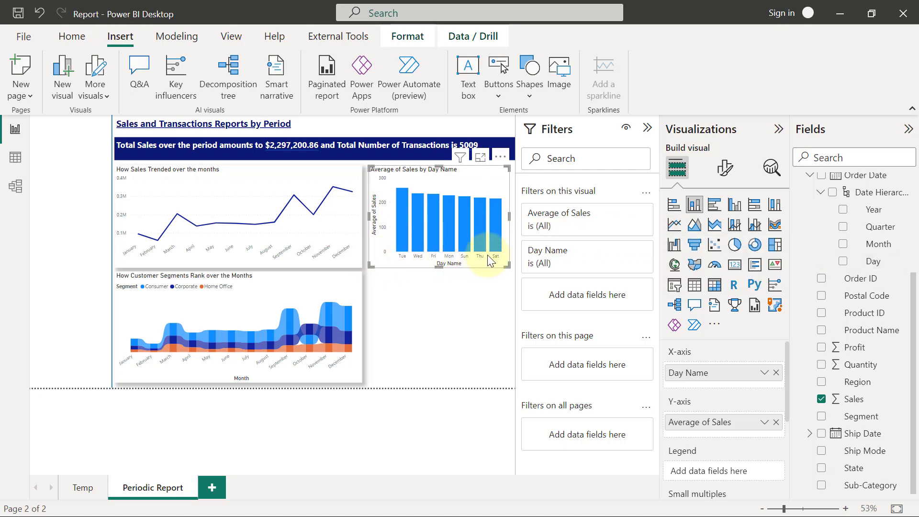
- View the Average of Sales by Day Name chart enlarged in focus mode
click(480, 157)
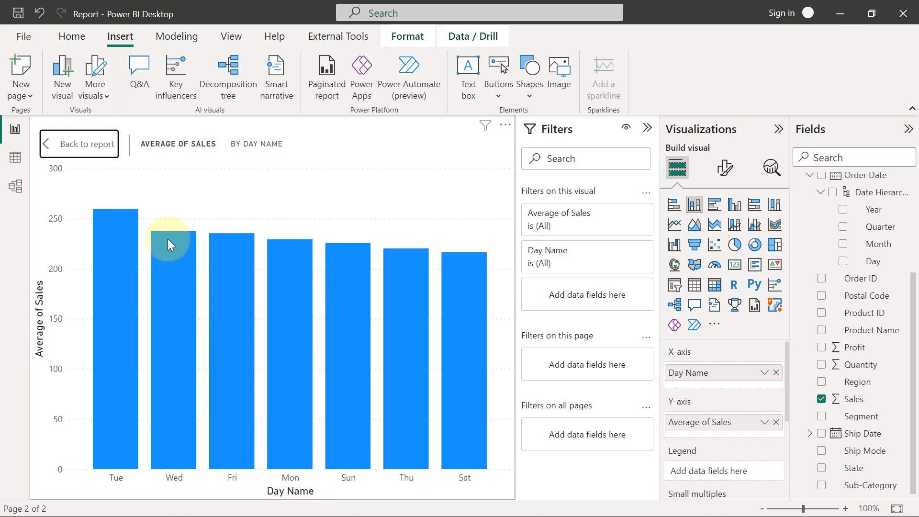
- Return to the full report and sort the day chart's axis by Day Name
click(69, 152)
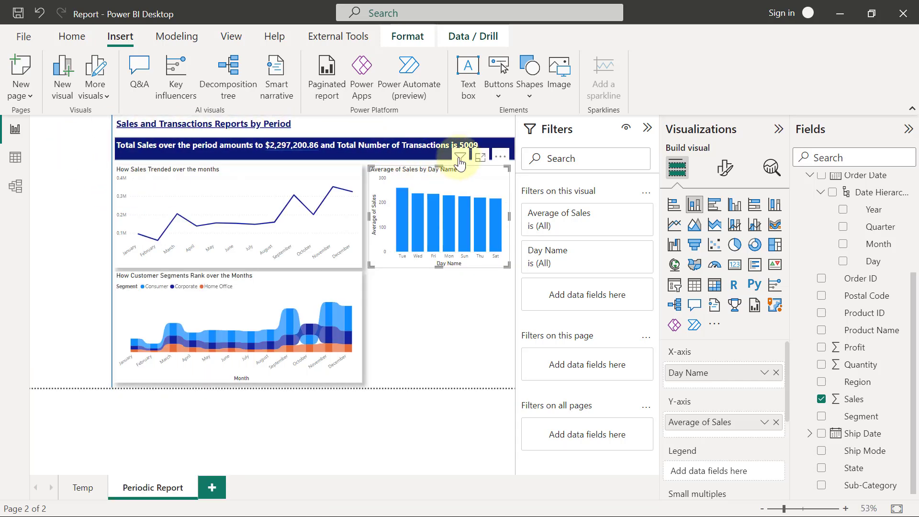
click(501, 160)
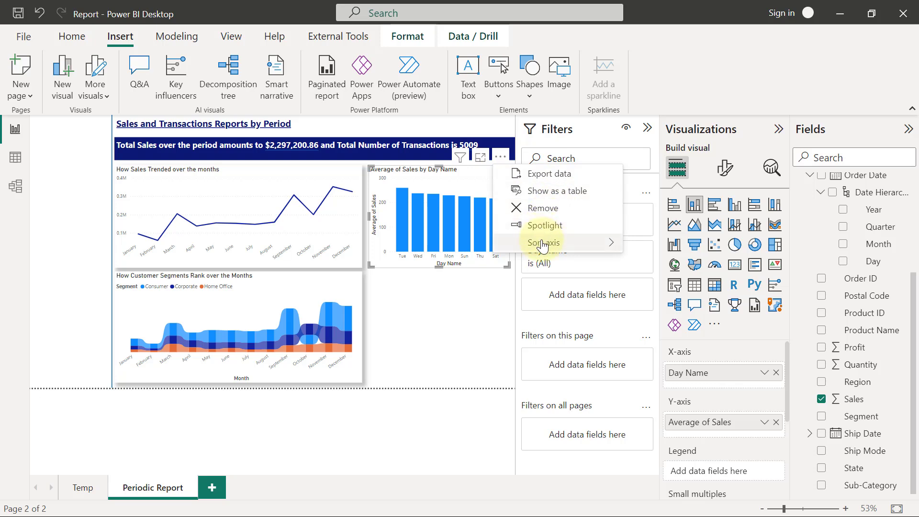
mouse_move(546, 244)
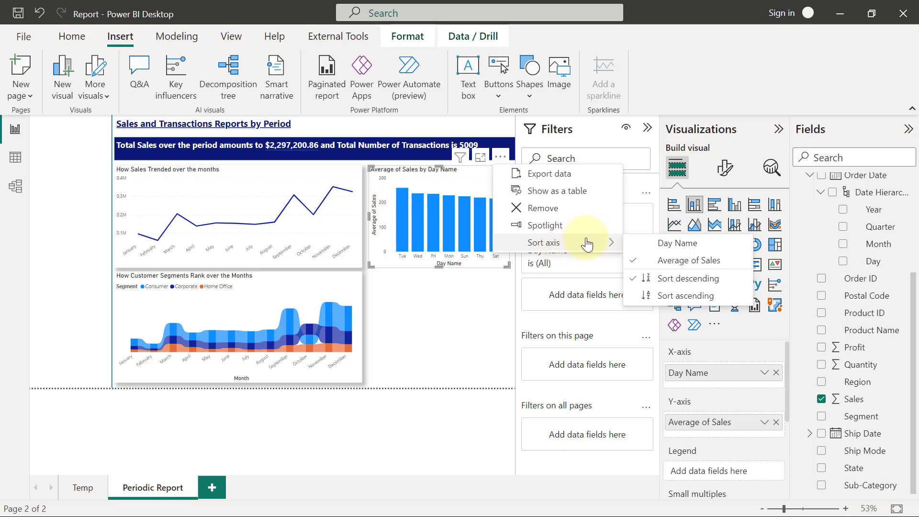
mouse_move(590, 246)
click(676, 247)
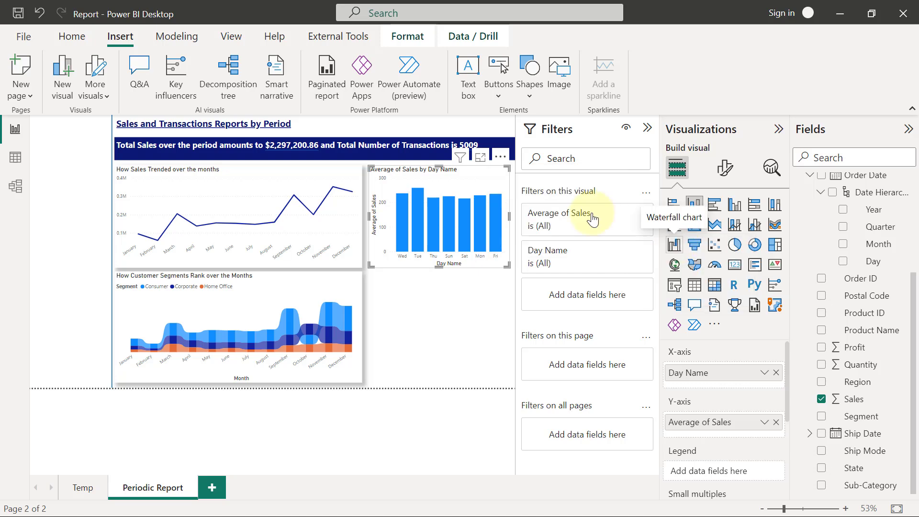
mouse_move(471, 215)
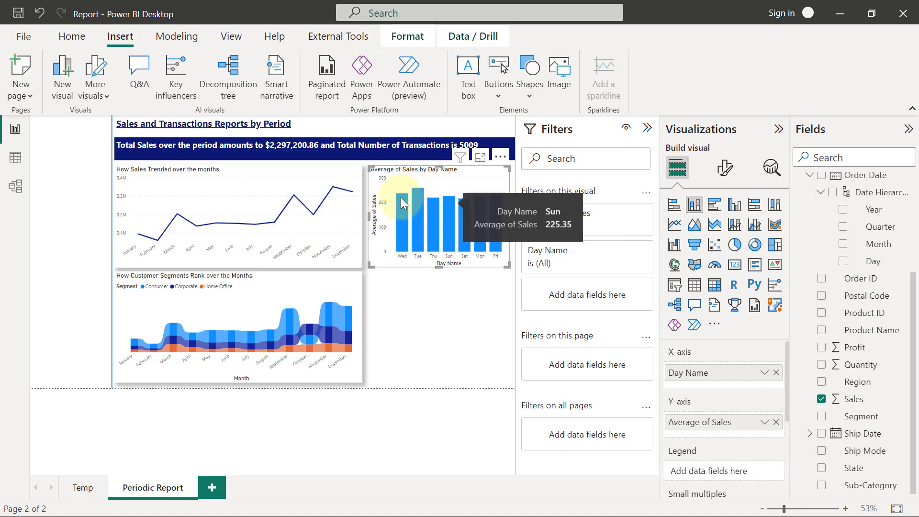
mouse_move(402, 259)
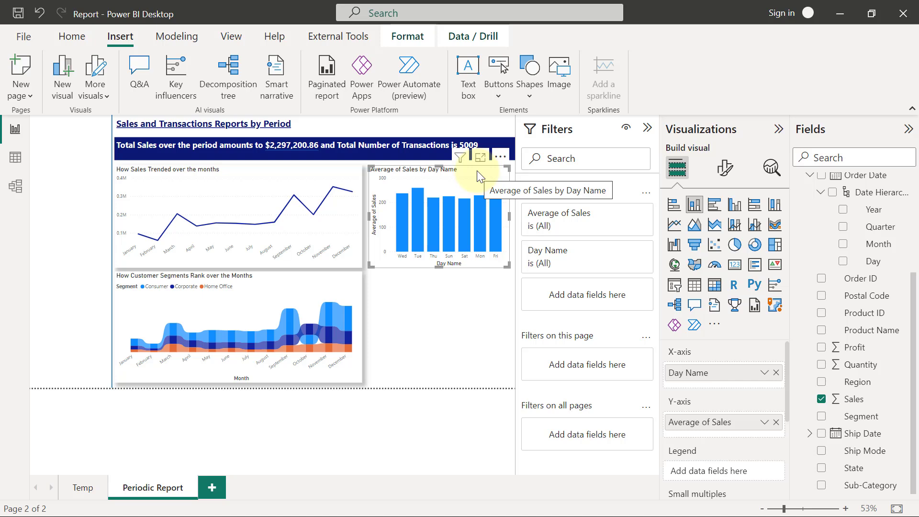
- Show the Orders table in Table view and inspect its Day Name and Sub-Category columns
click(15, 159)
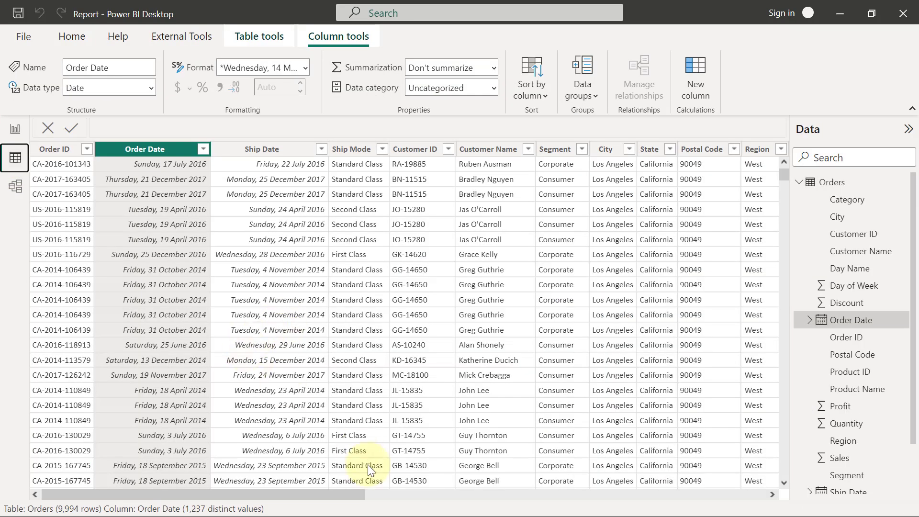
drag(330, 496, 759, 467)
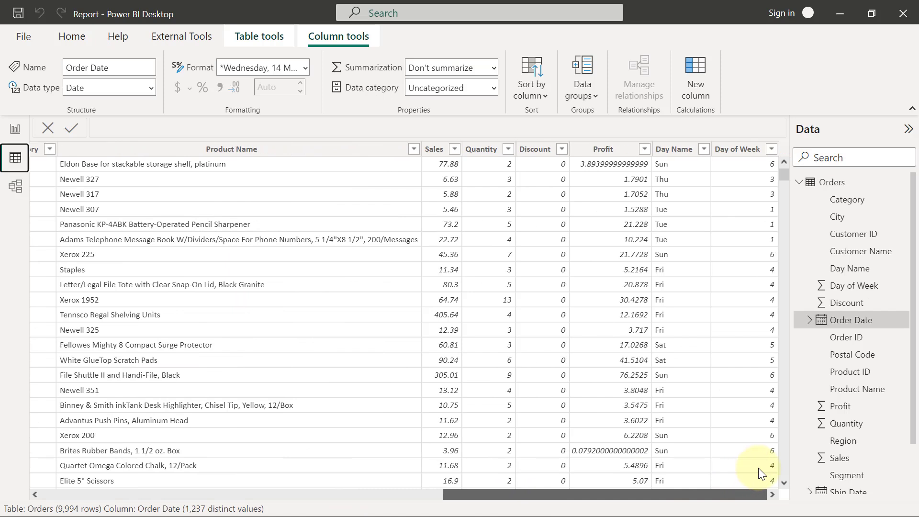
click(670, 151)
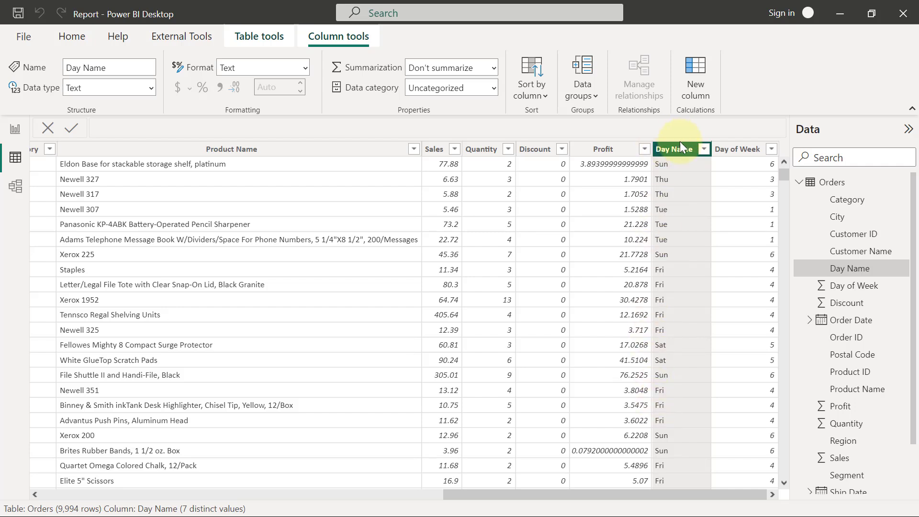
drag(655, 495, 566, 493)
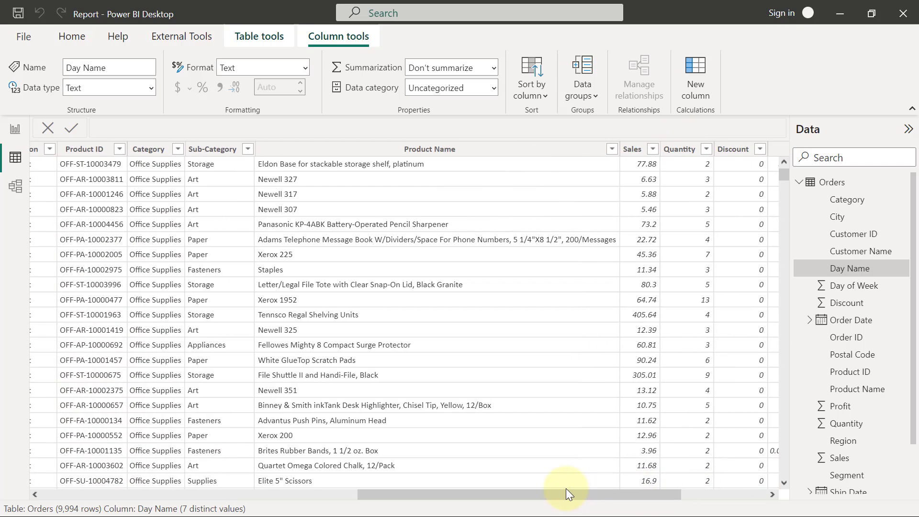
click(222, 154)
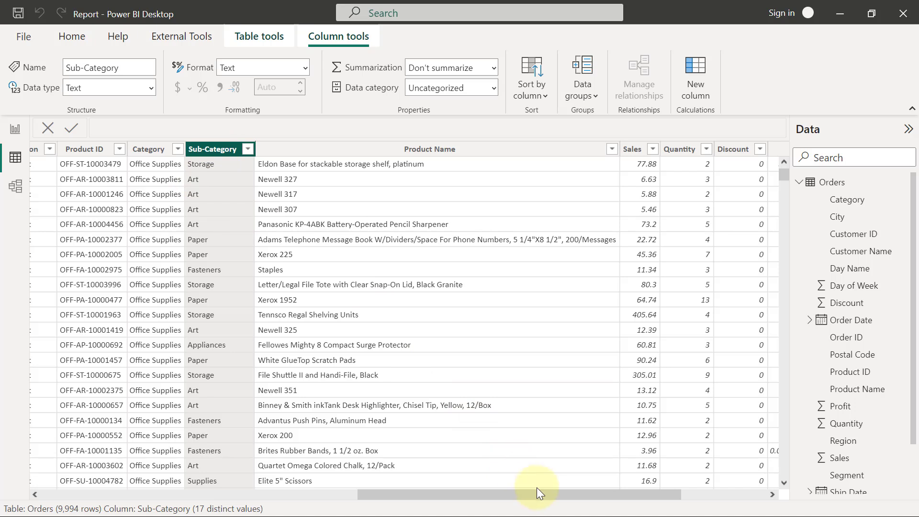
drag(547, 494, 659, 486)
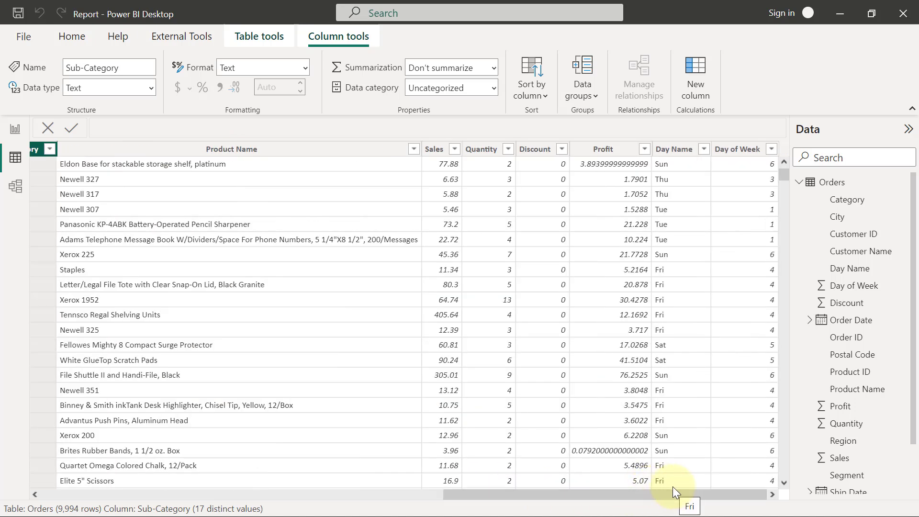
click(680, 153)
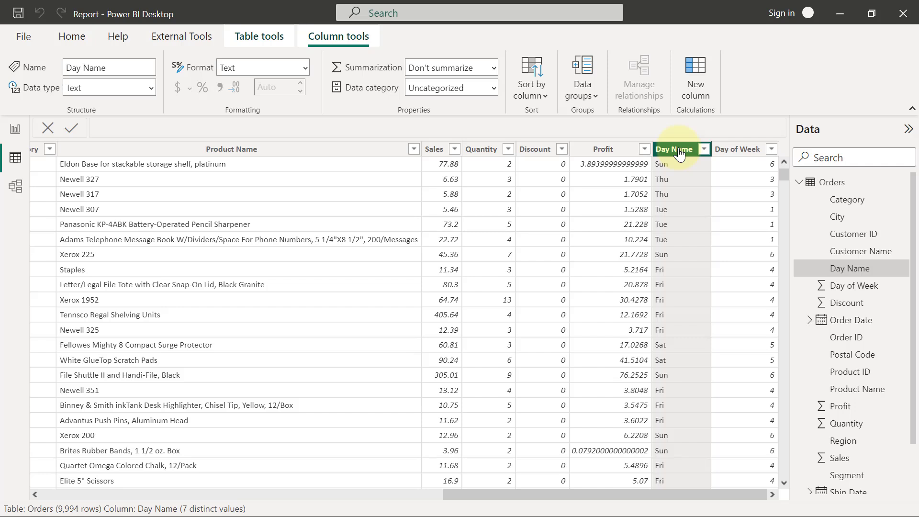
- Set the Day Name column to sort by the Day of Week column
click(737, 153)
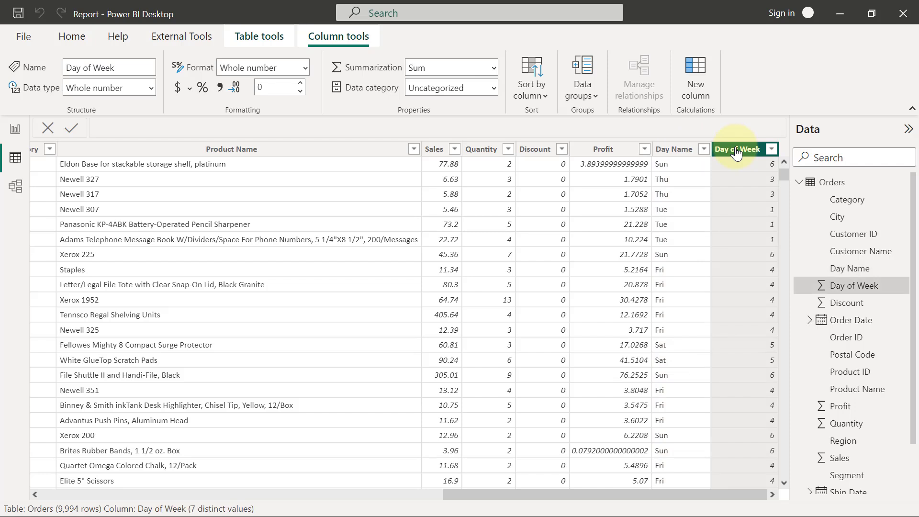
click(675, 151)
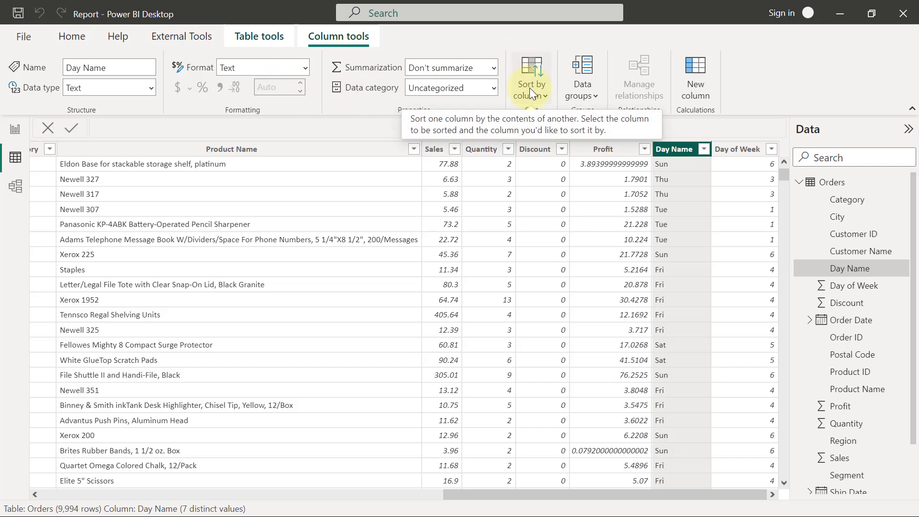
click(544, 99)
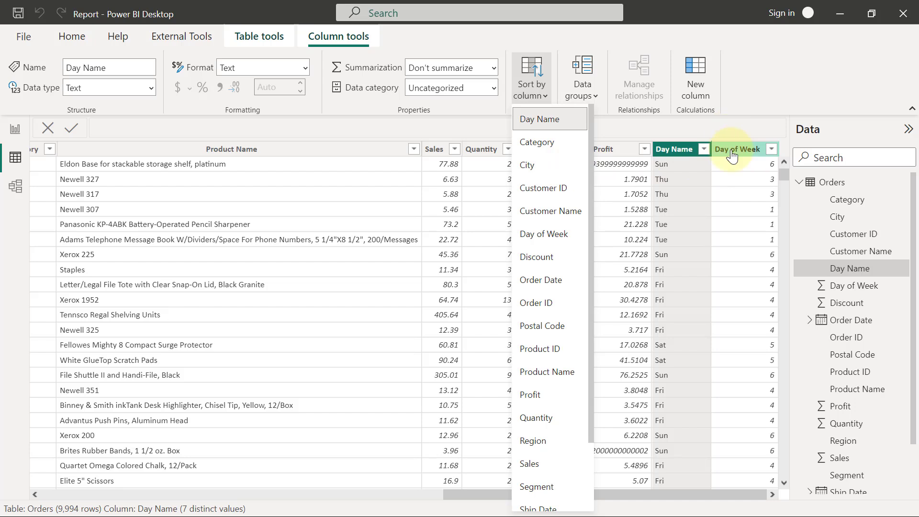
click(535, 234)
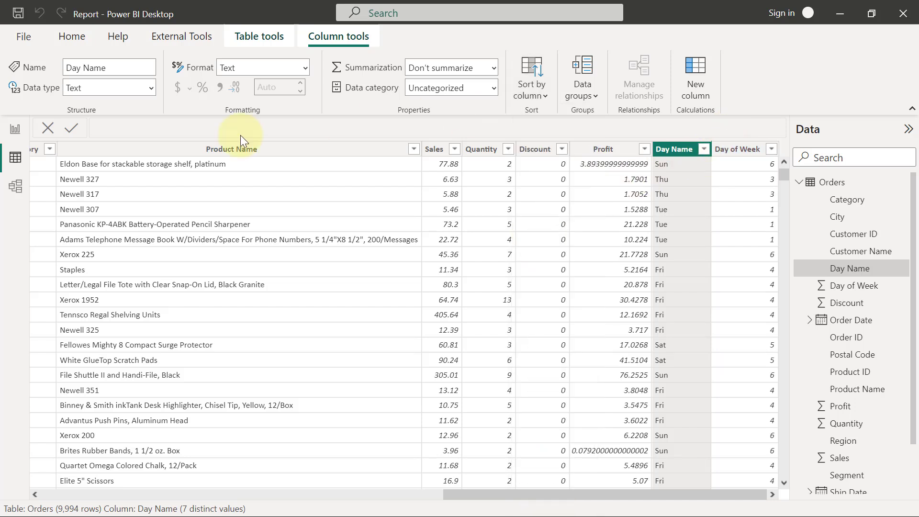
- In Report view, sort the day chart's Day Name axis ascending, Mon through Sun
click(12, 138)
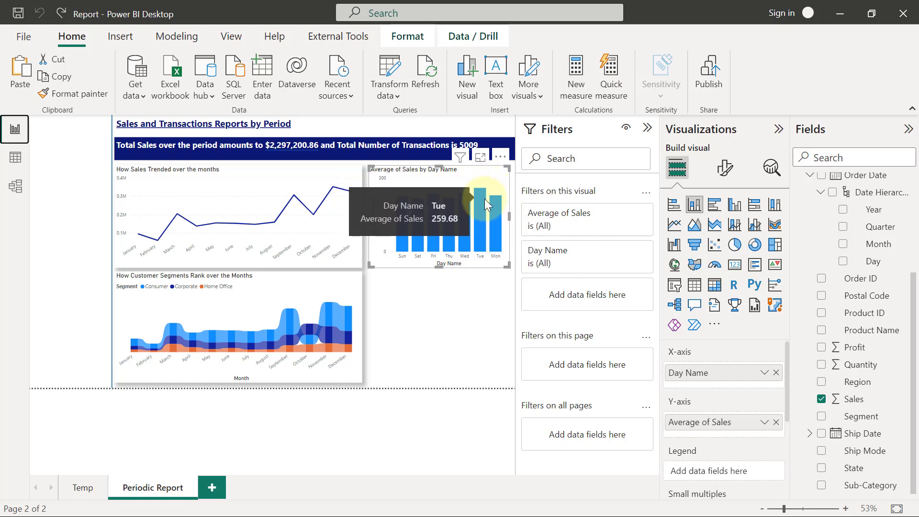
click(500, 156)
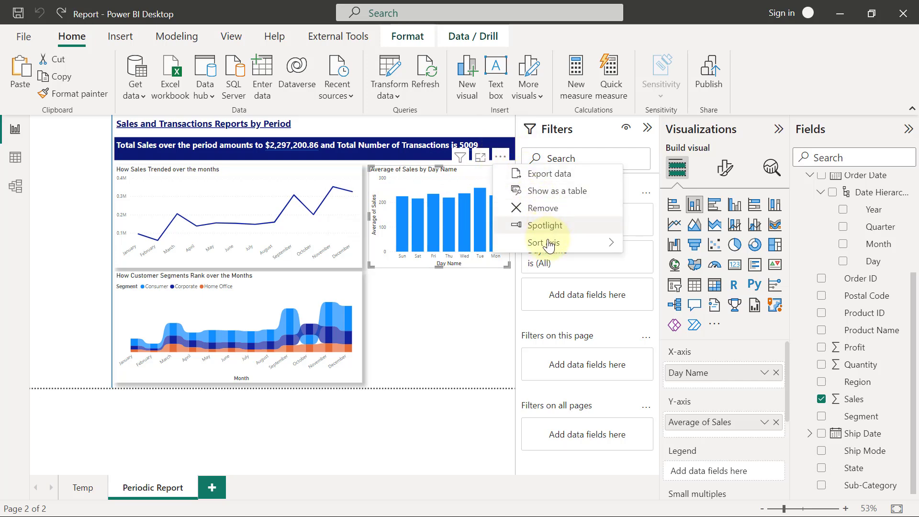
mouse_move(549, 246)
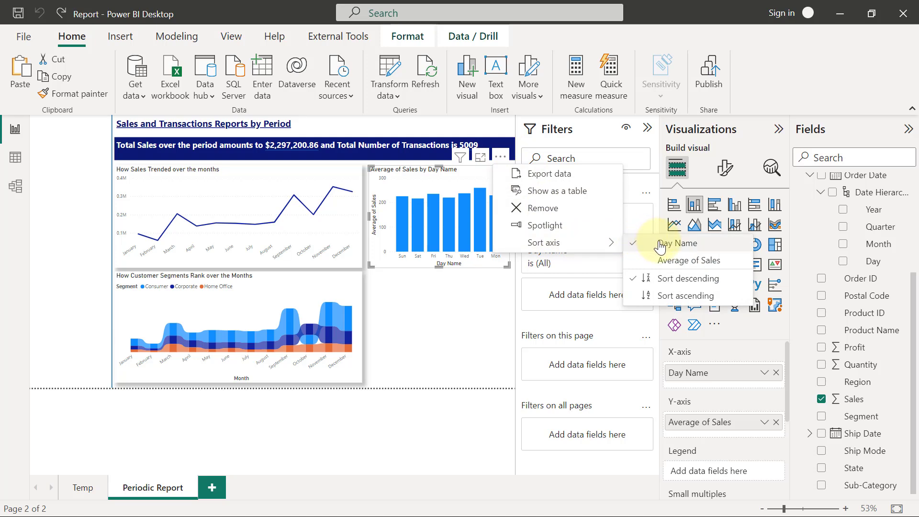
click(665, 297)
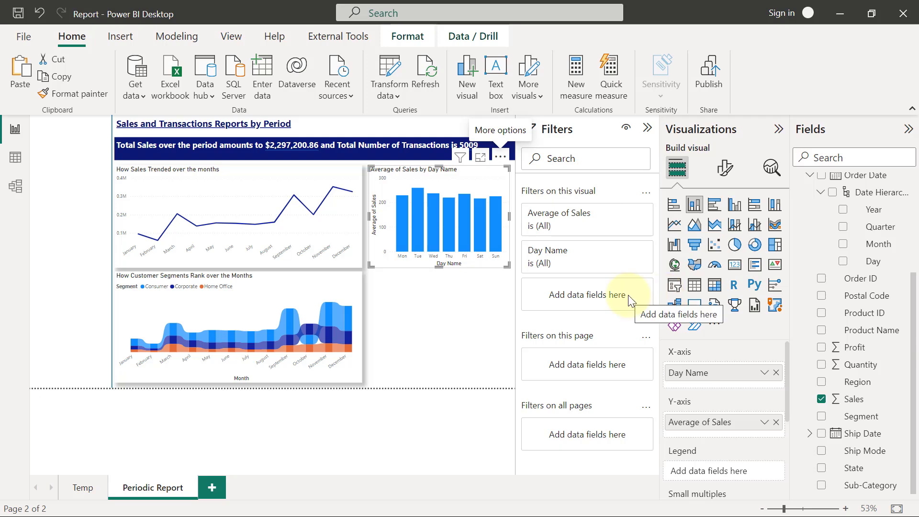
- Copy the monthly sales line chart's formatting onto the day chart with Format painter
click(470, 305)
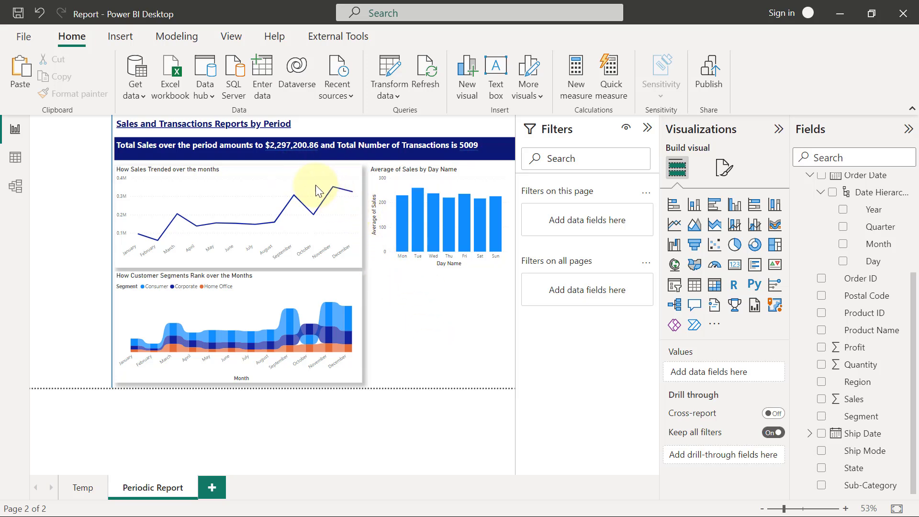
click(275, 171)
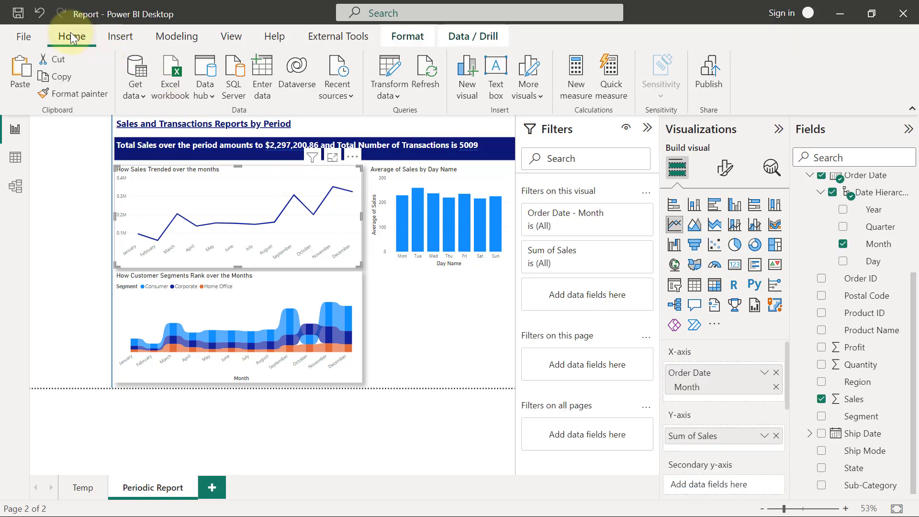
click(76, 93)
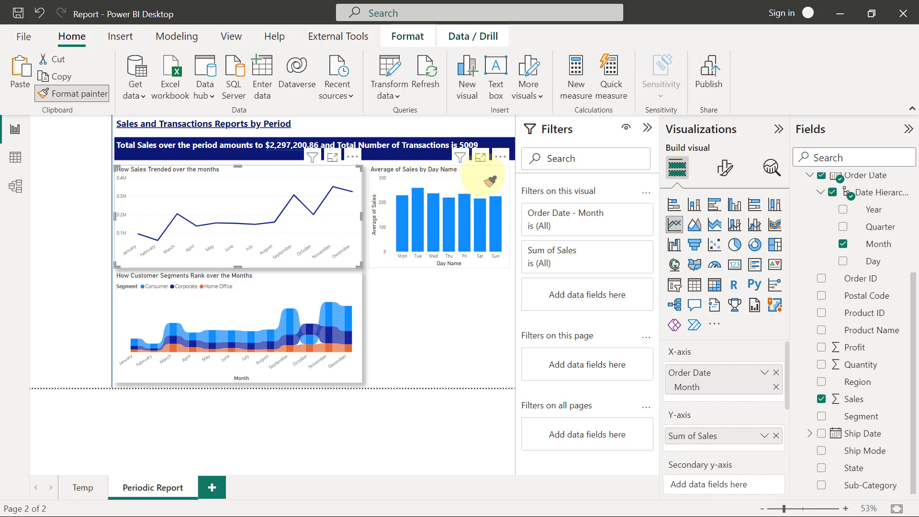
click(490, 181)
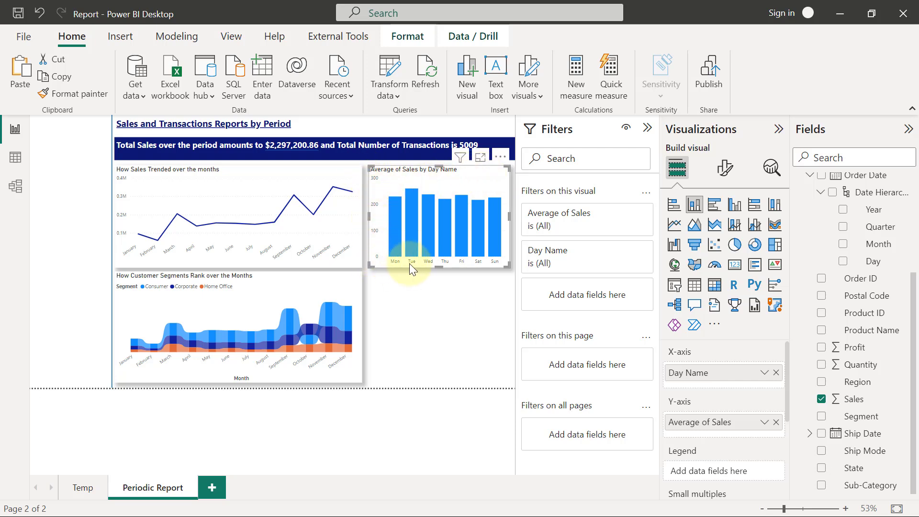
click(456, 297)
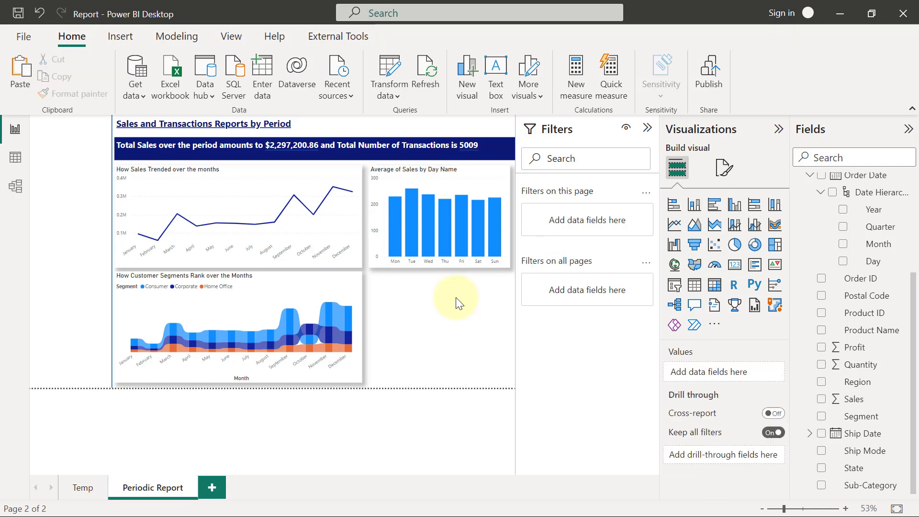